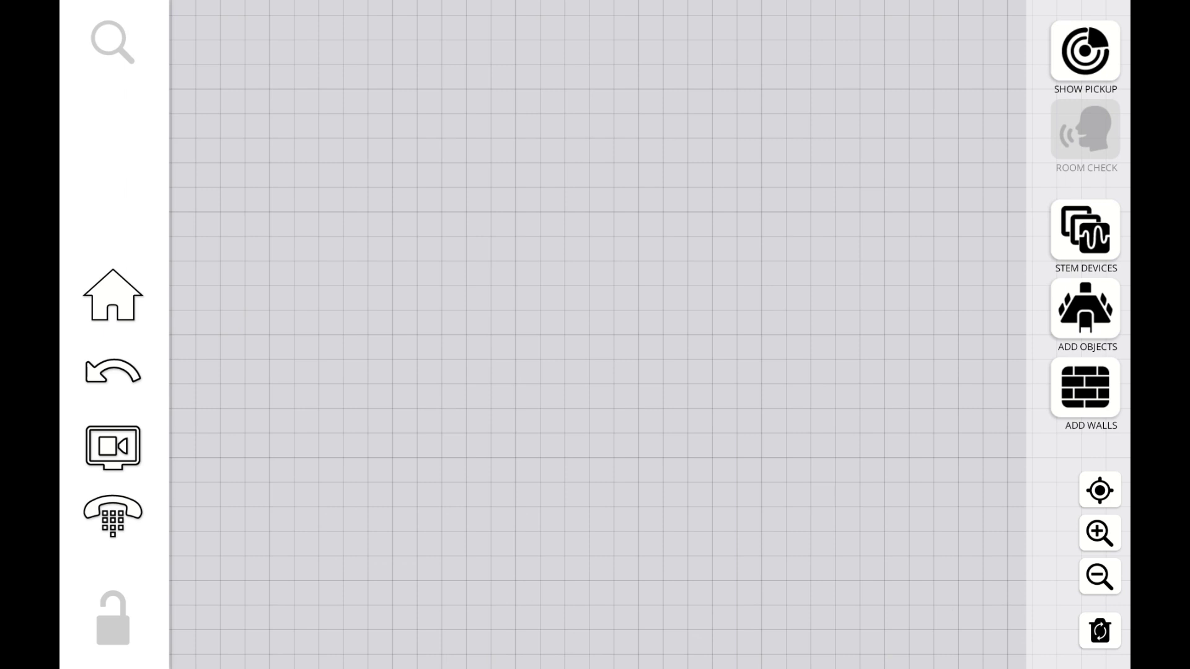
Build the 30 by 15 rectangular room and add a lengthened conference table with chairs.
click(1085, 388)
click(873, 521)
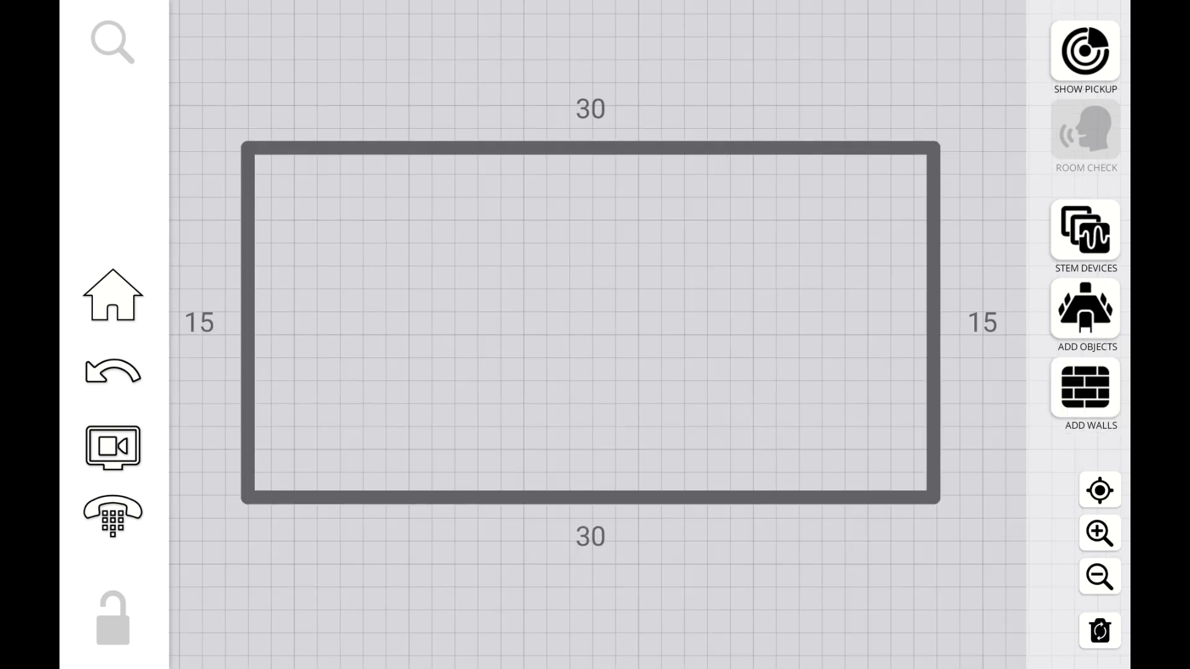
click(1084, 308)
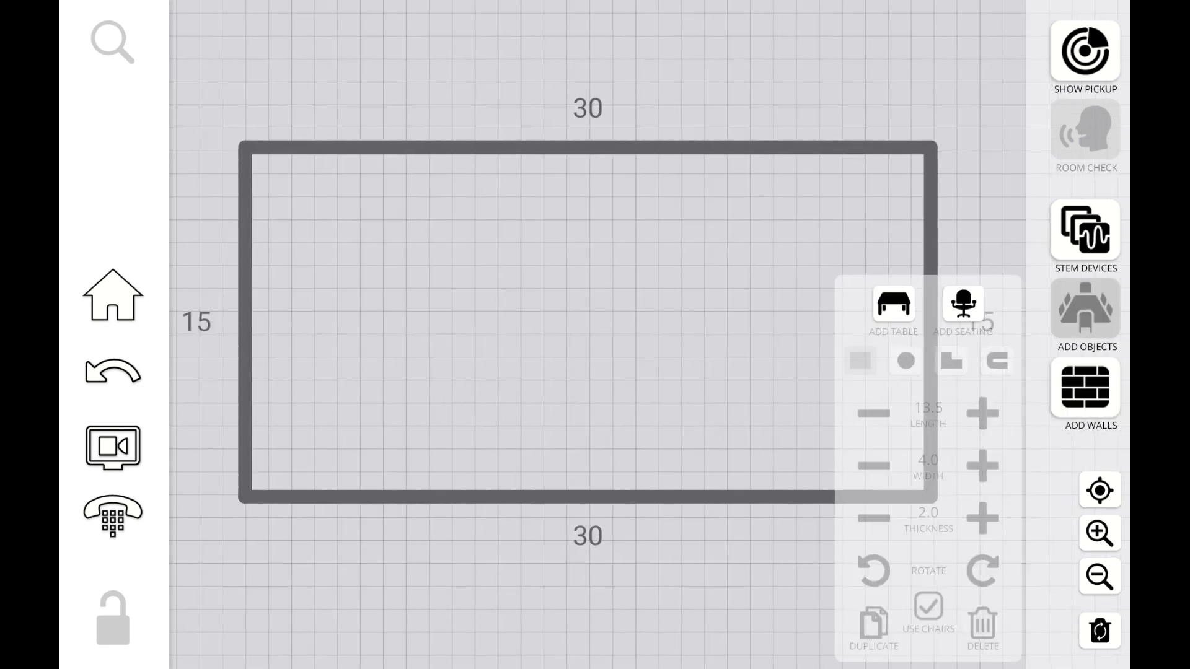
click(894, 304)
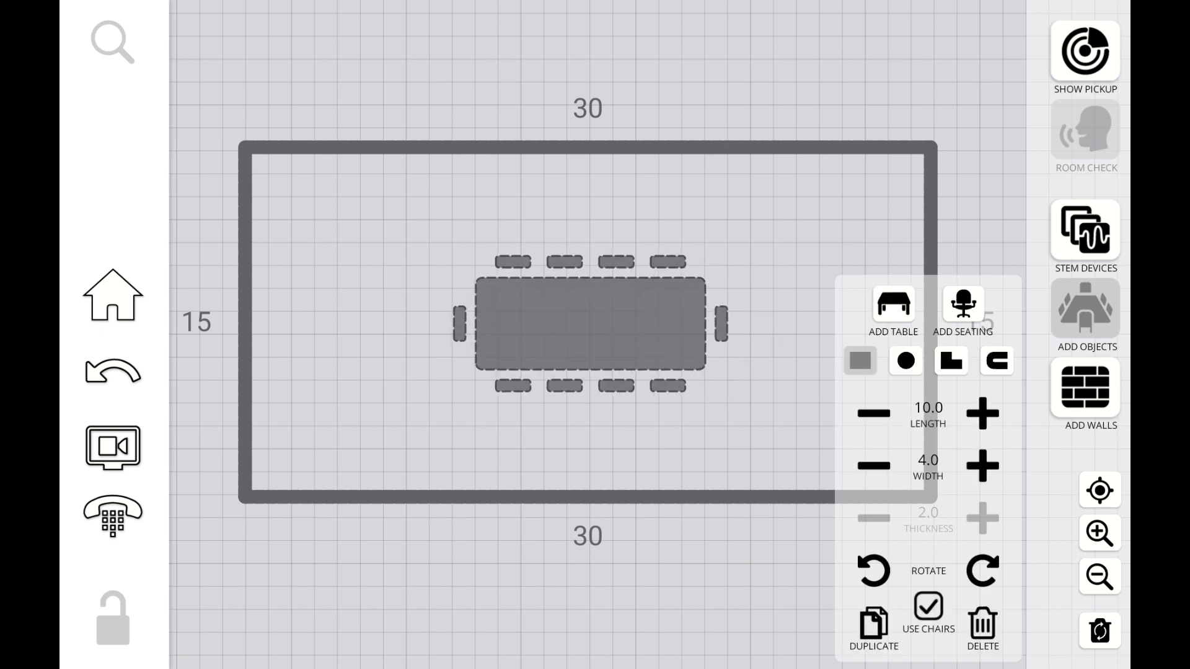
click(983, 413)
click(983, 413)
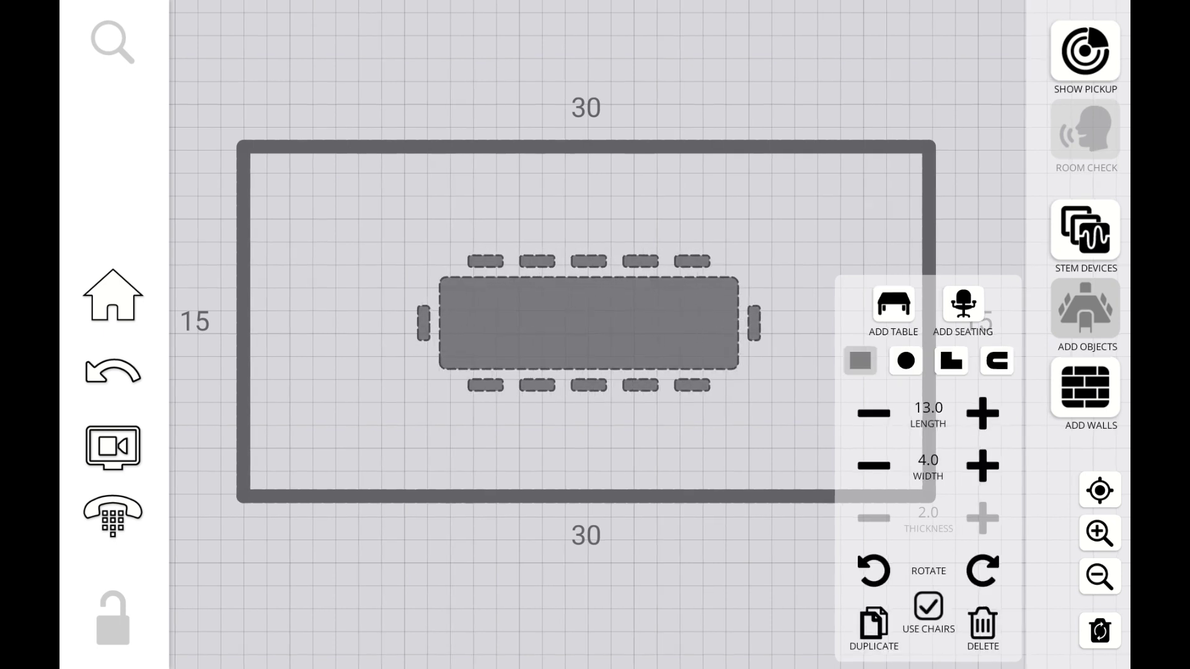
click(983, 414)
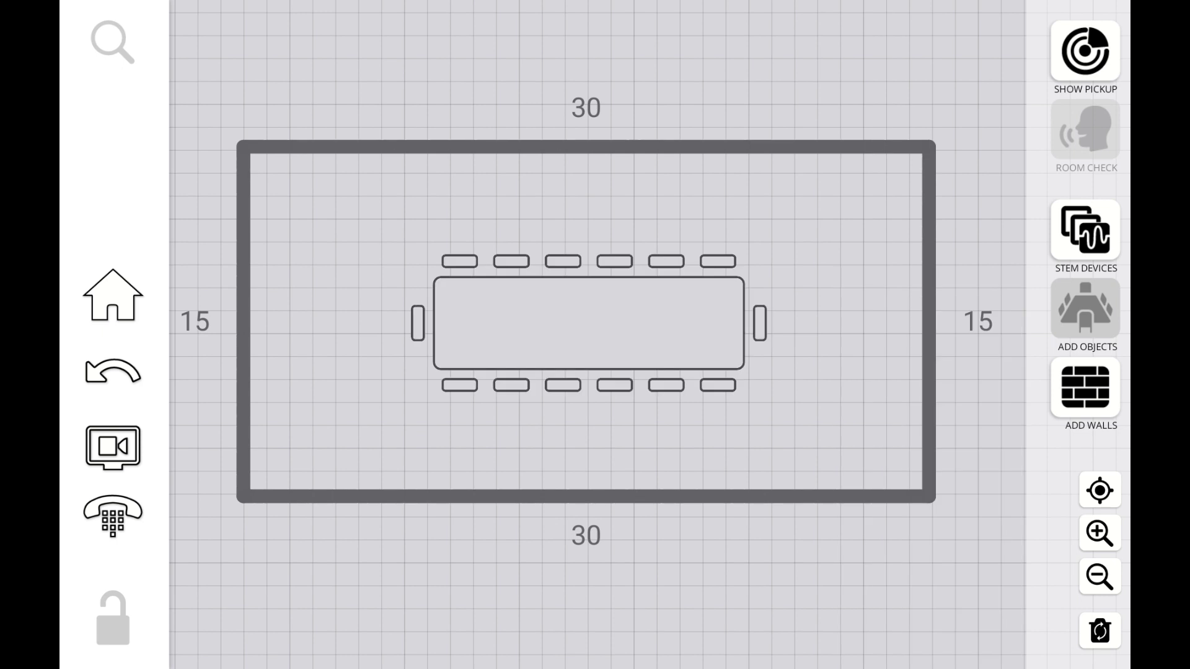
Add table, left-wall and ceiling microphones, show their pickup zones, and start saving the design.
click(605, 322)
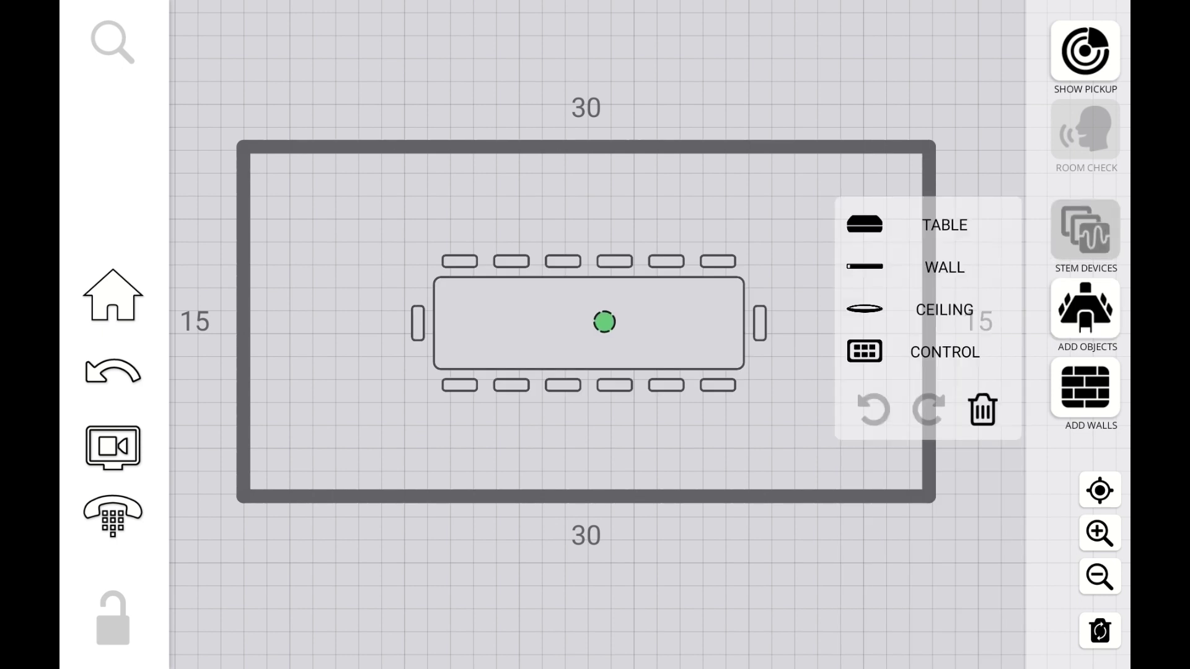
click(944, 266)
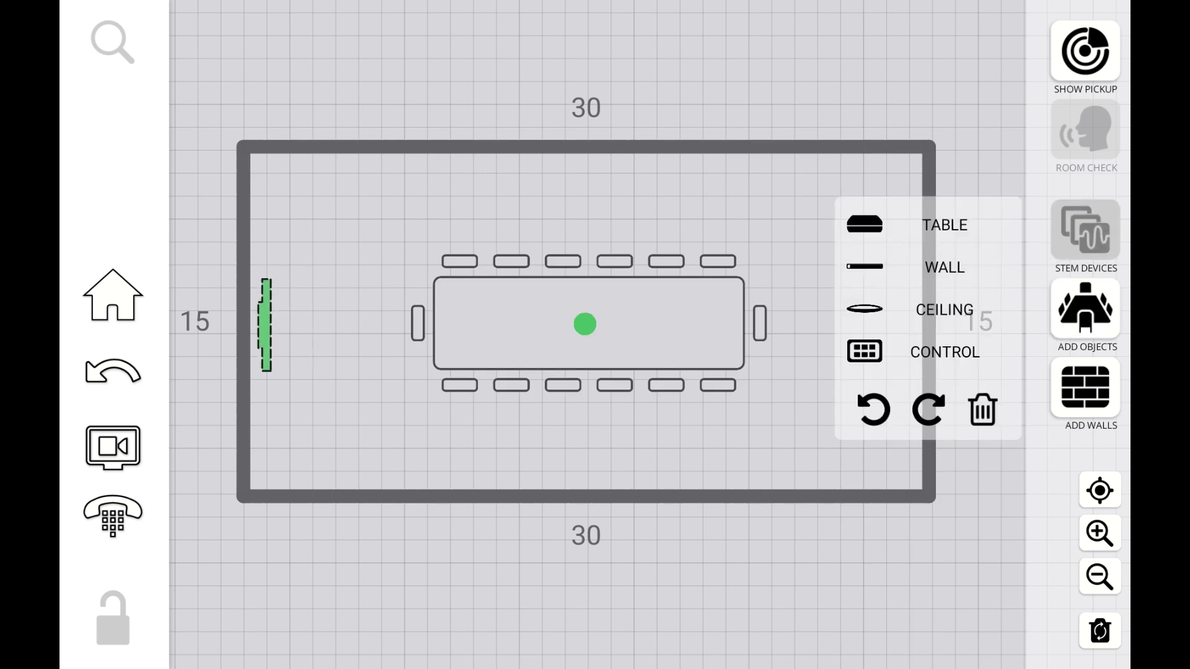
click(945, 310)
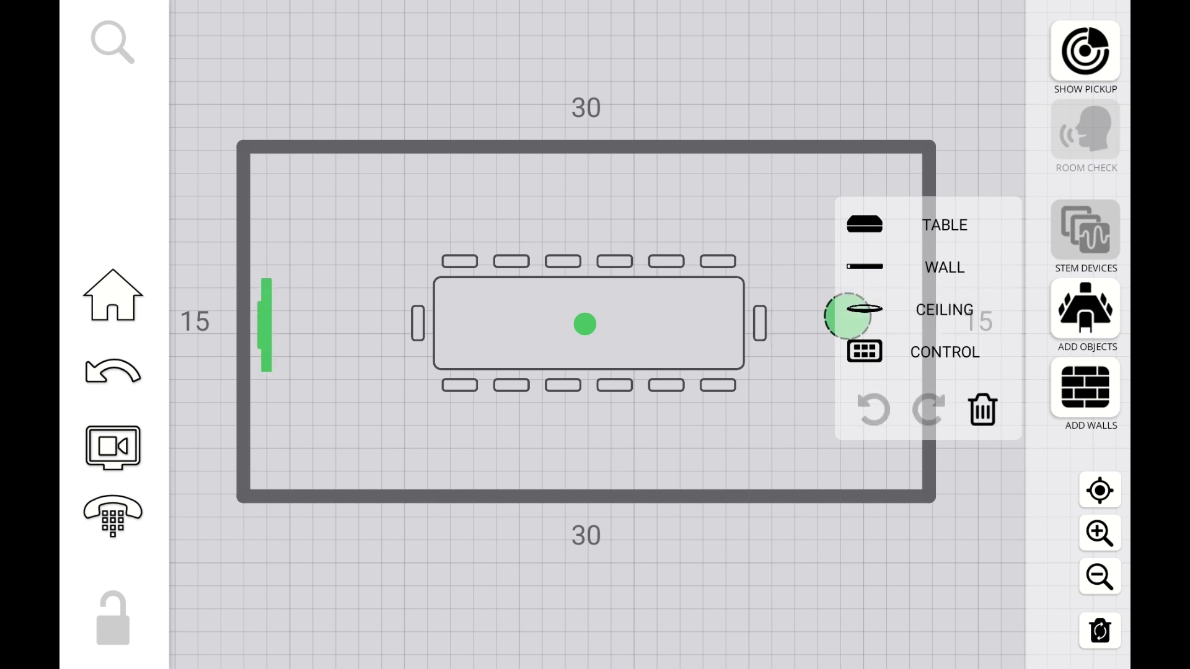
click(848, 317)
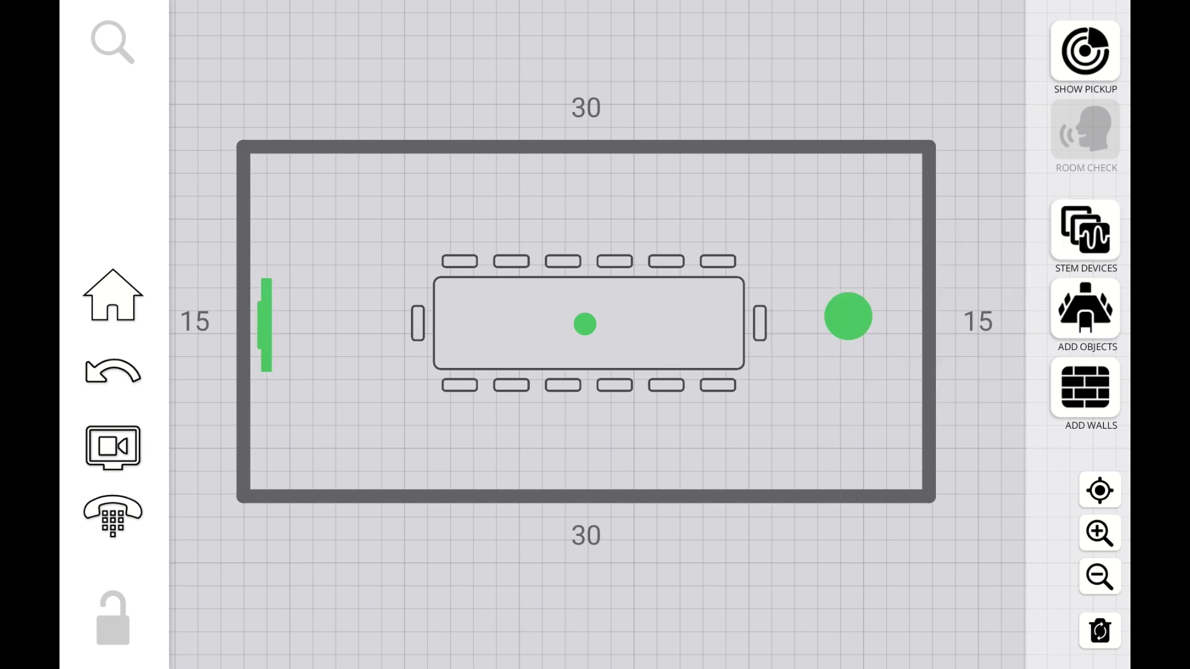
click(1085, 51)
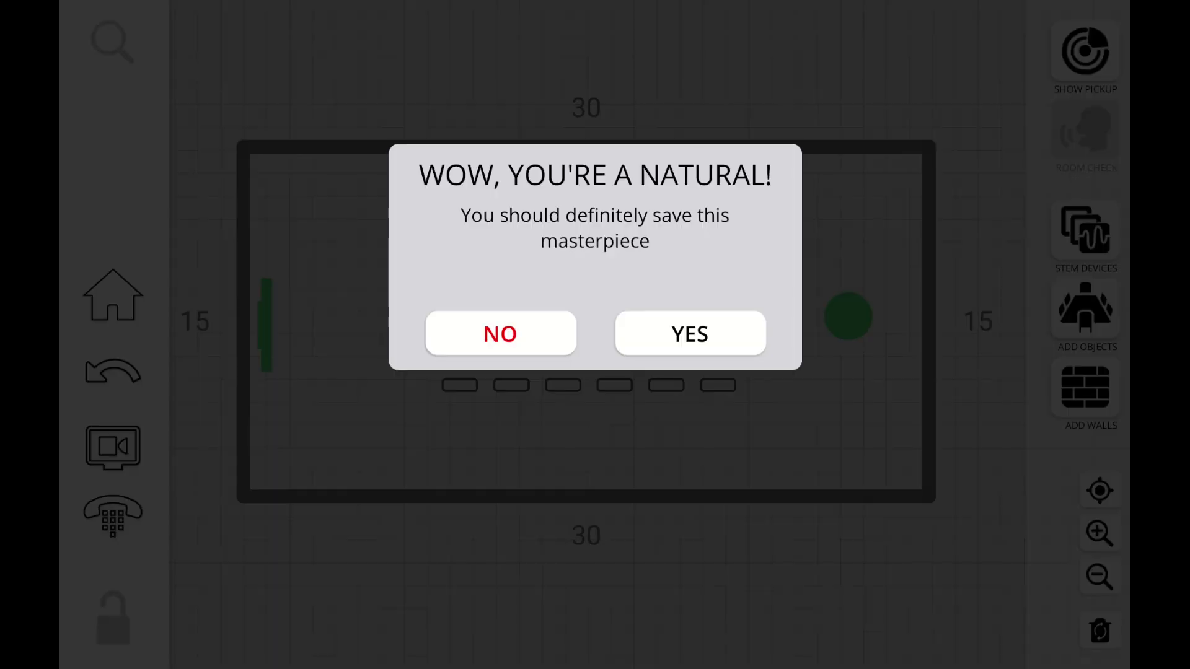
click(692, 335)
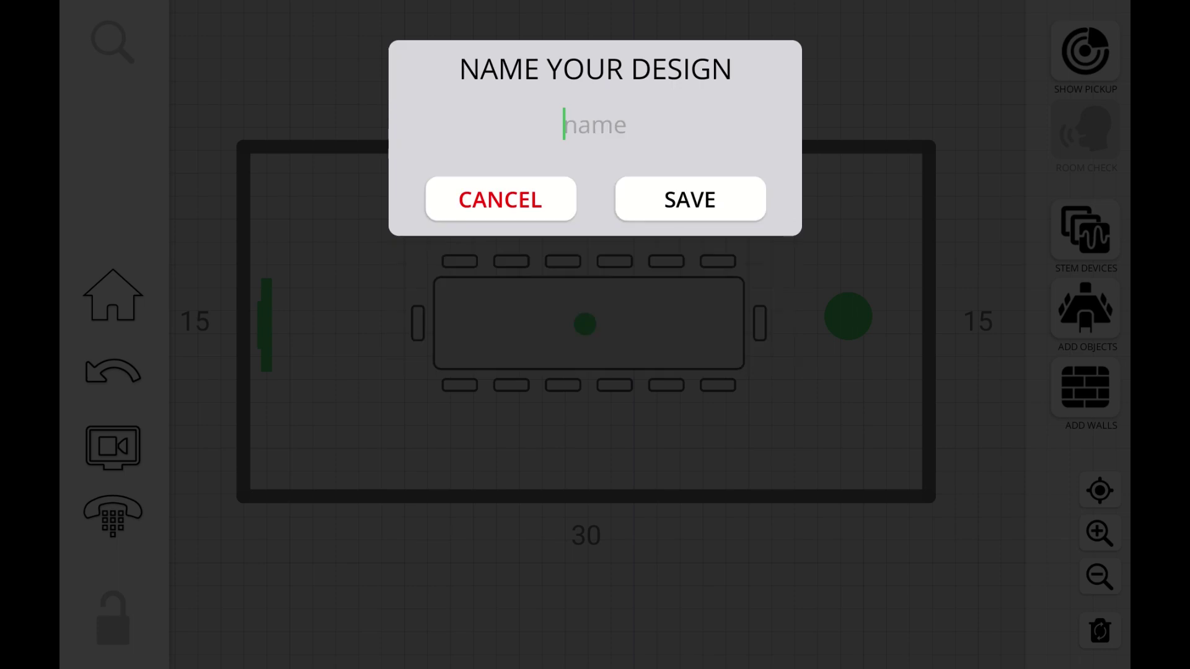
text(C)
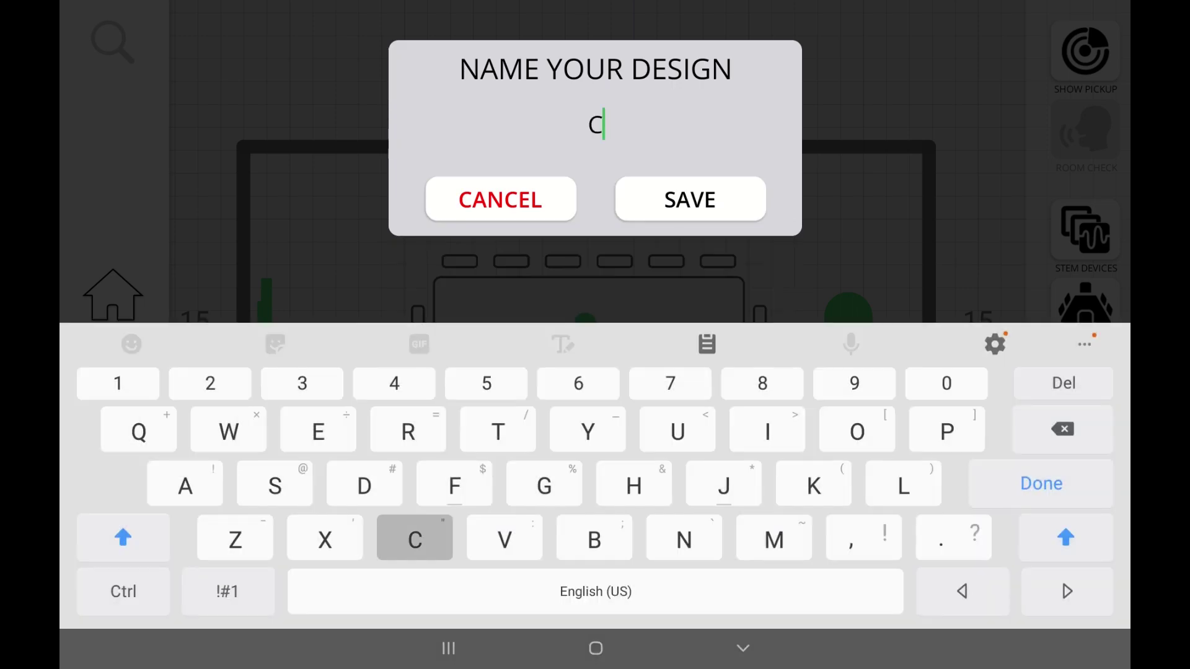
text(onfer)
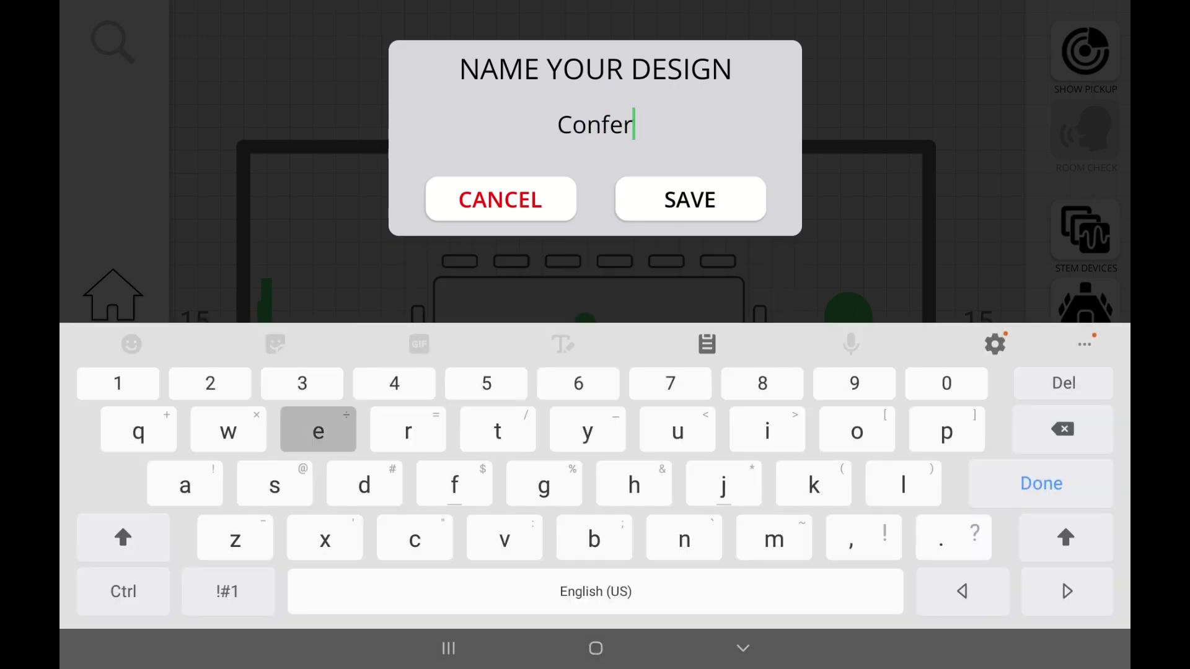
text(ence)
Save the design under the name 'Conference'.
click(690, 201)
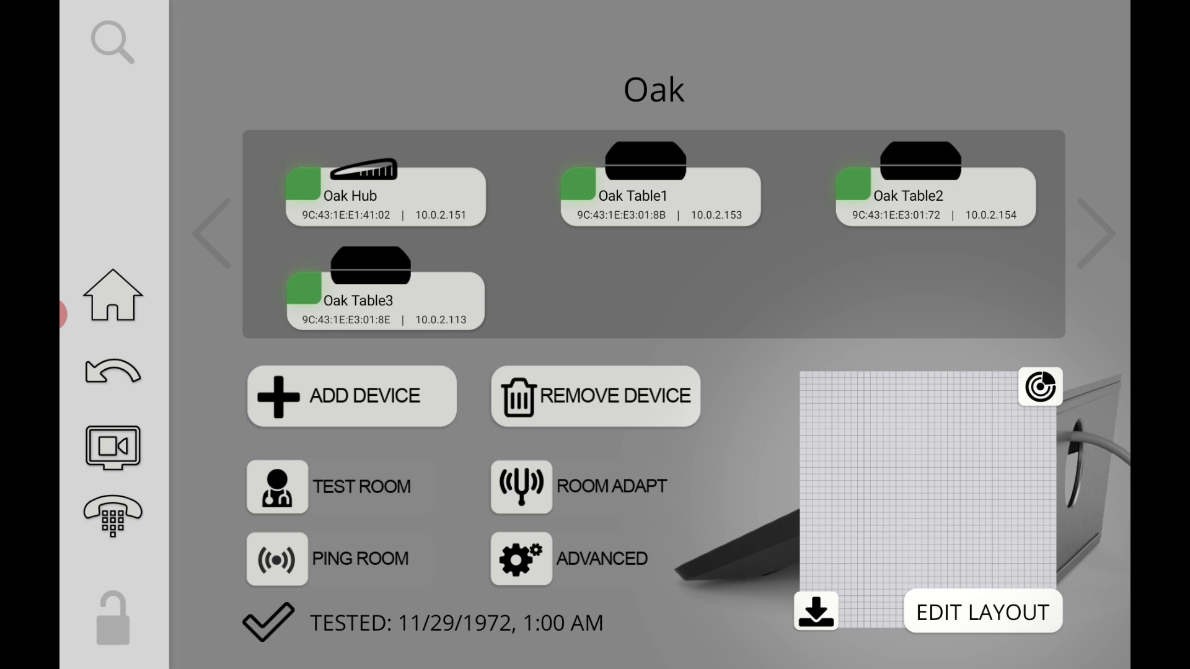
click(983, 612)
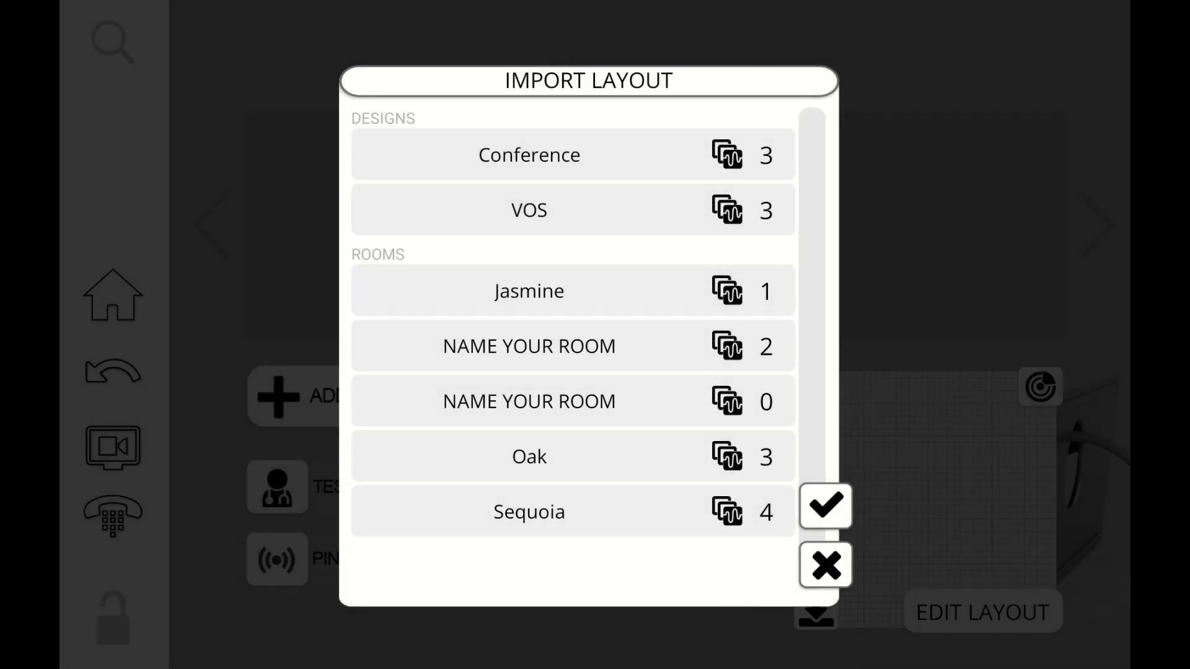
Confirm importing the selected design template, bringing up the layout-erase warning.
click(825, 505)
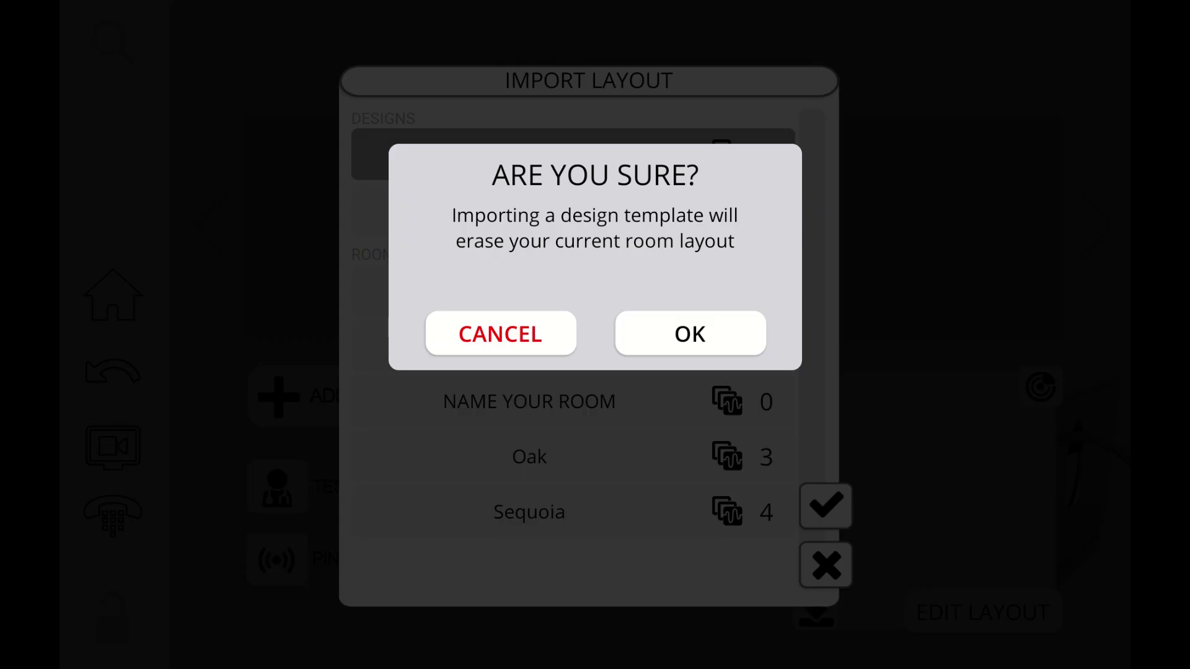
click(690, 333)
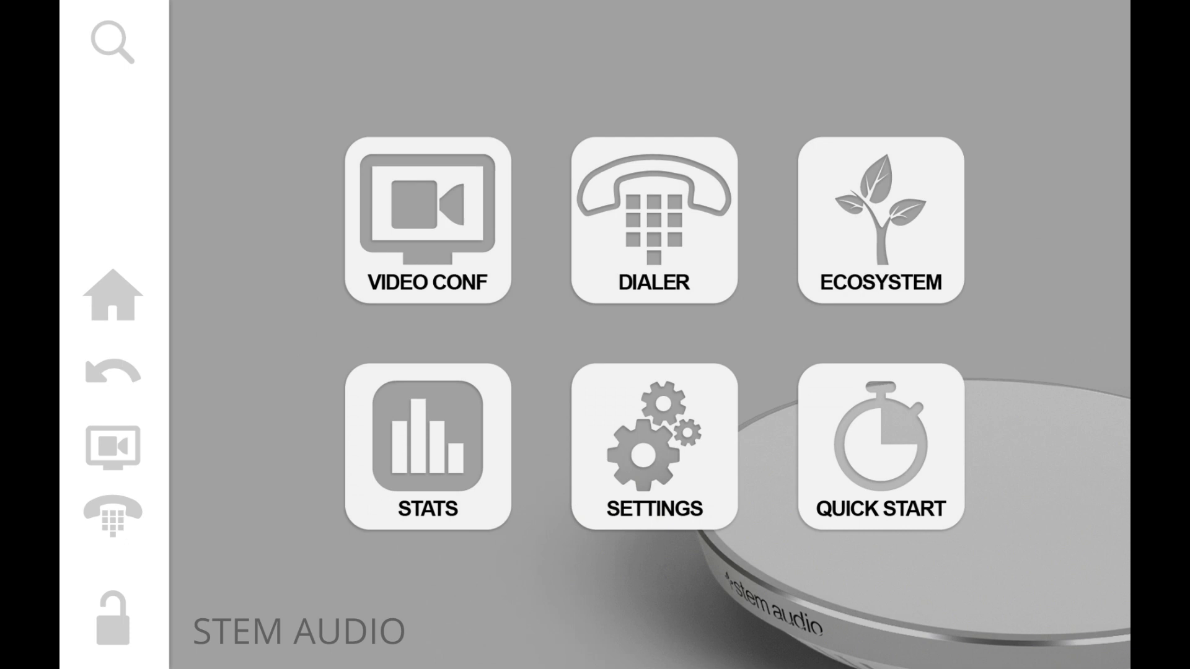
Run Quick Start past the introduction, select the Cactus TABLE unit, and begin naming it.
click(881, 447)
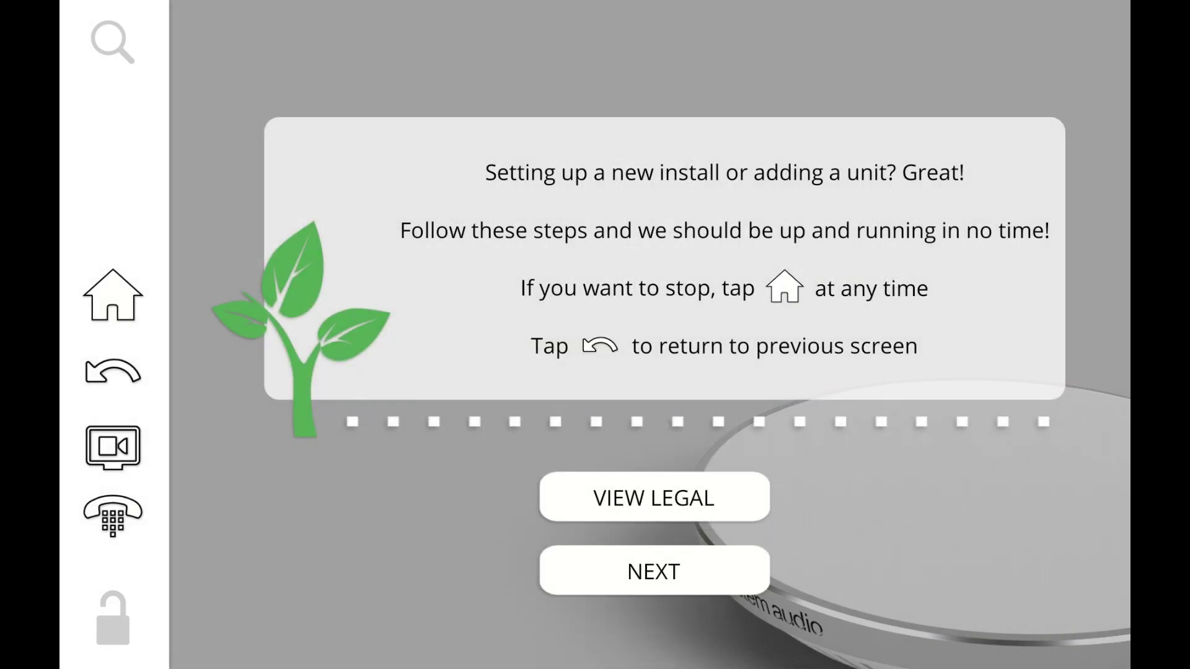
click(654, 571)
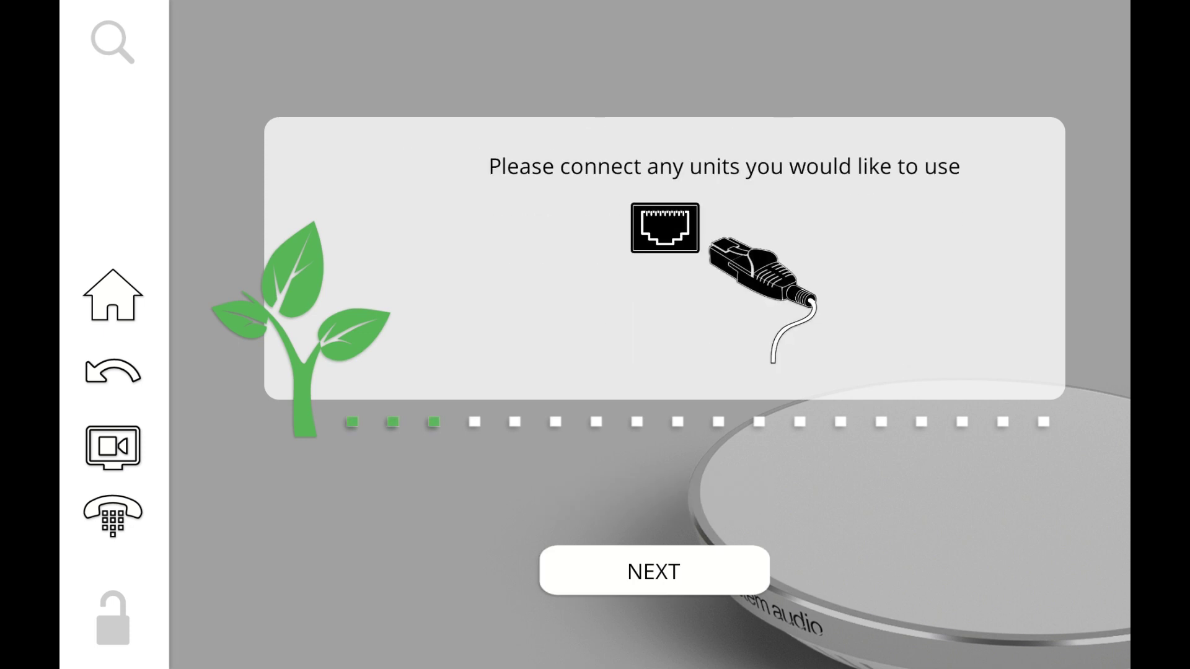
click(654, 572)
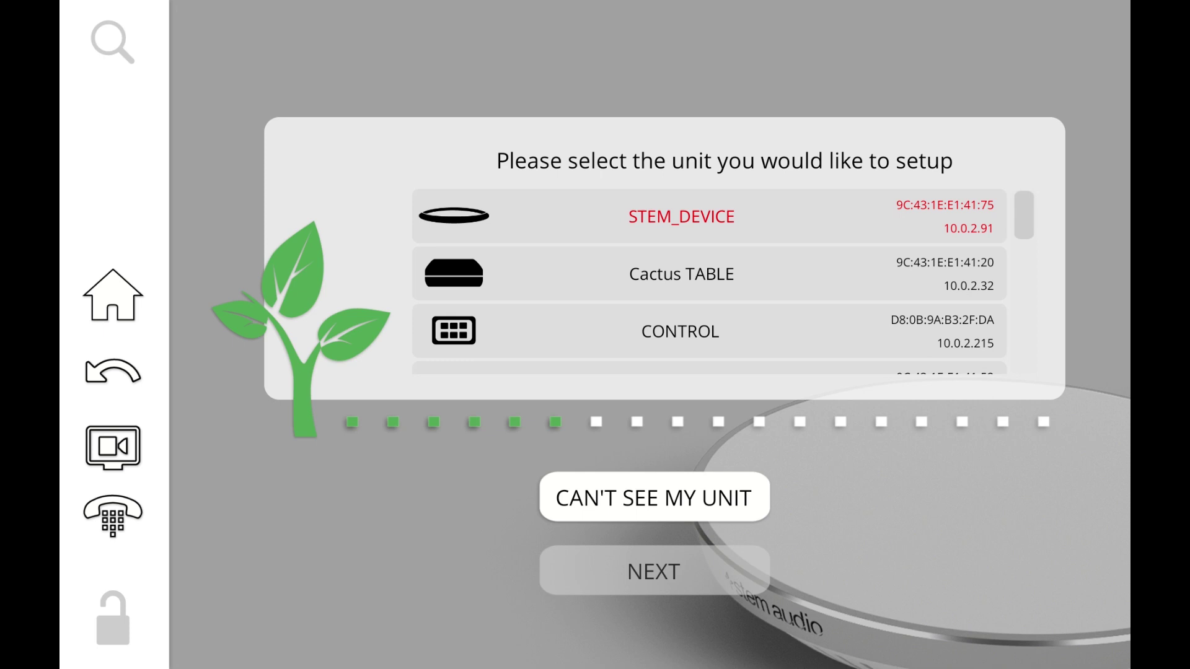
scroll(710, 282, down, 1)
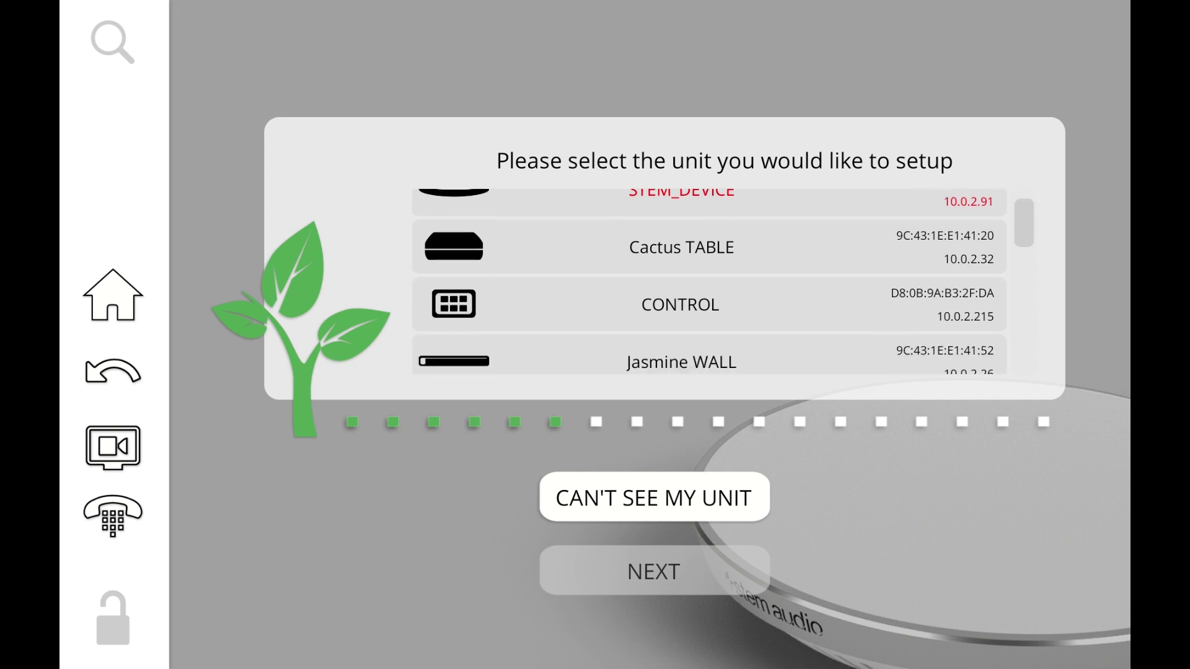
click(682, 248)
click(653, 571)
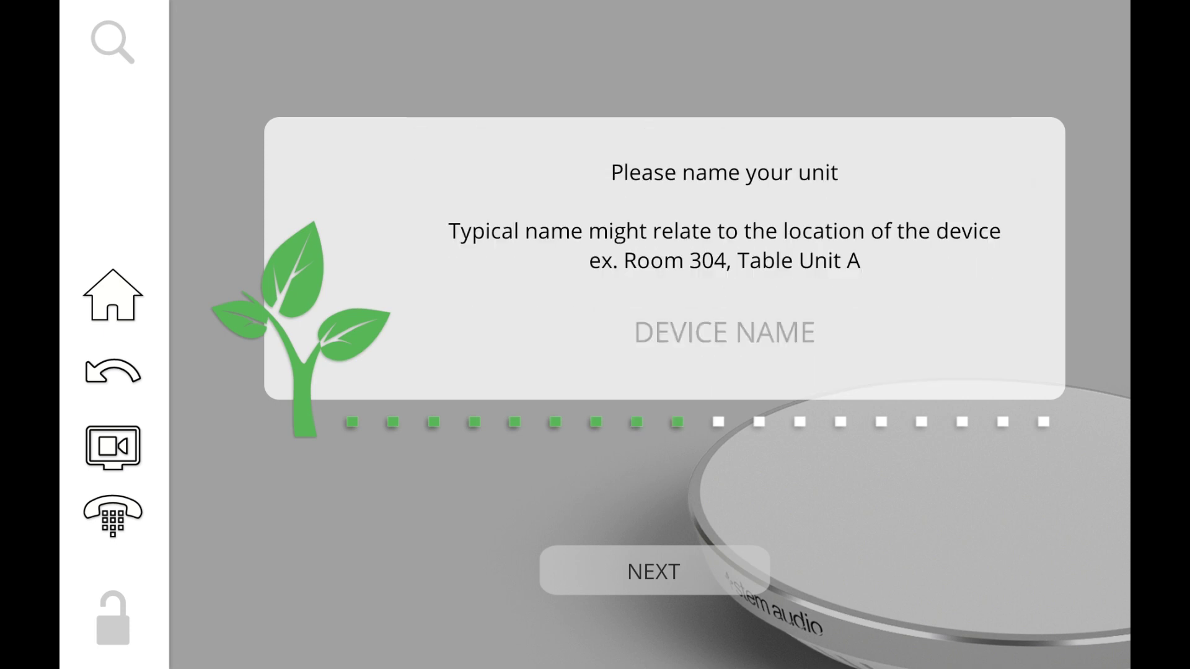
click(724, 331)
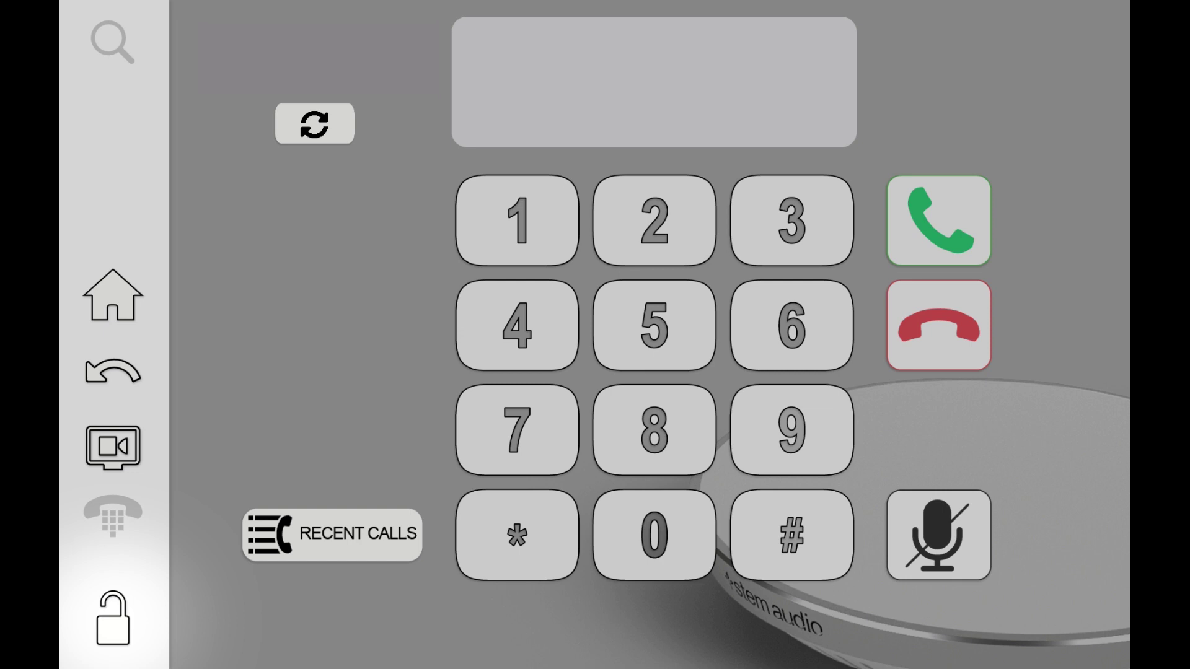
Bring up the controller lock prompt and cancel it, leaving the controller unlocked.
click(112, 619)
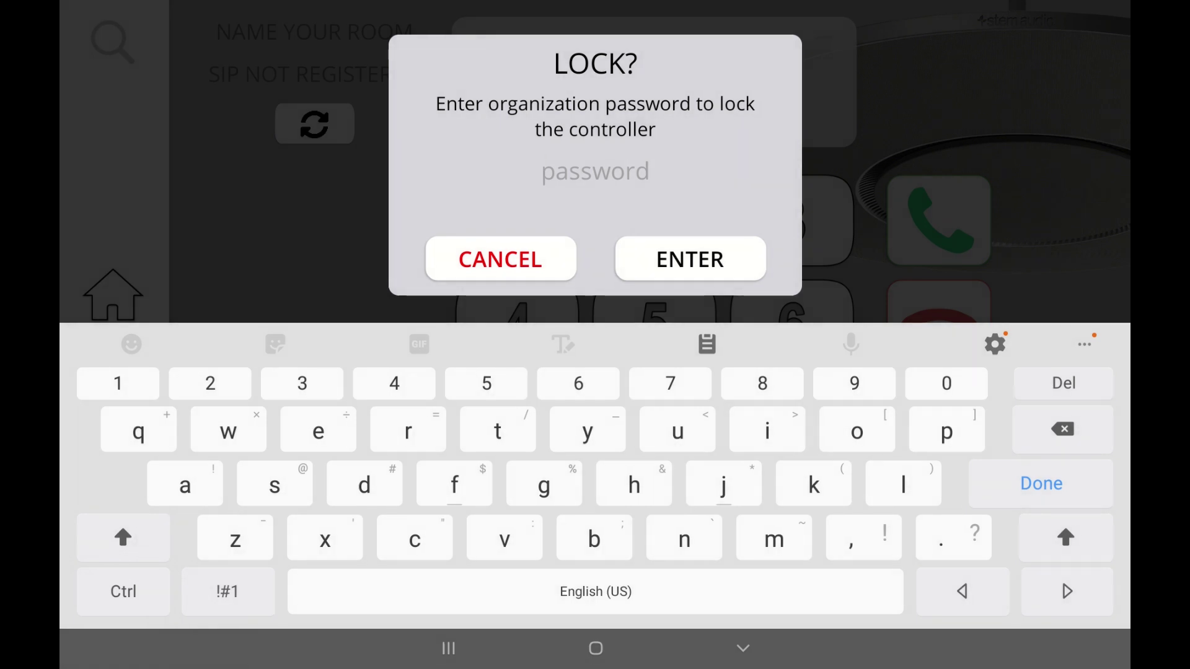
click(501, 260)
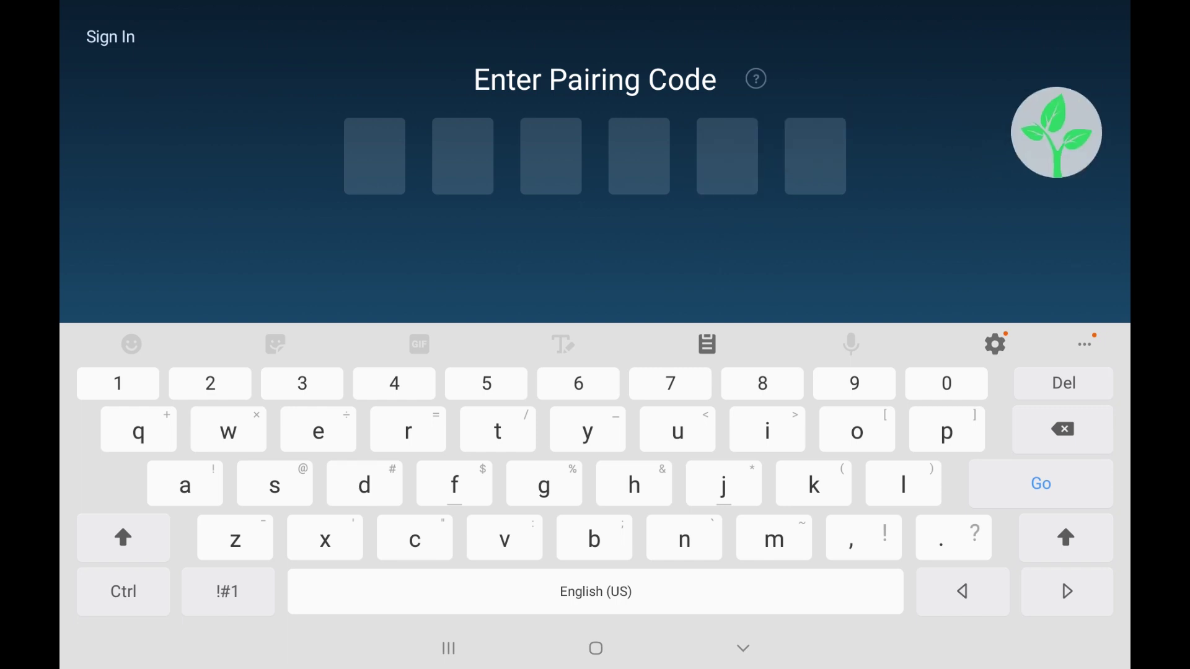
Dismiss the pairing-screen keyboard and return to the conferencing app launcher.
key(Escape)
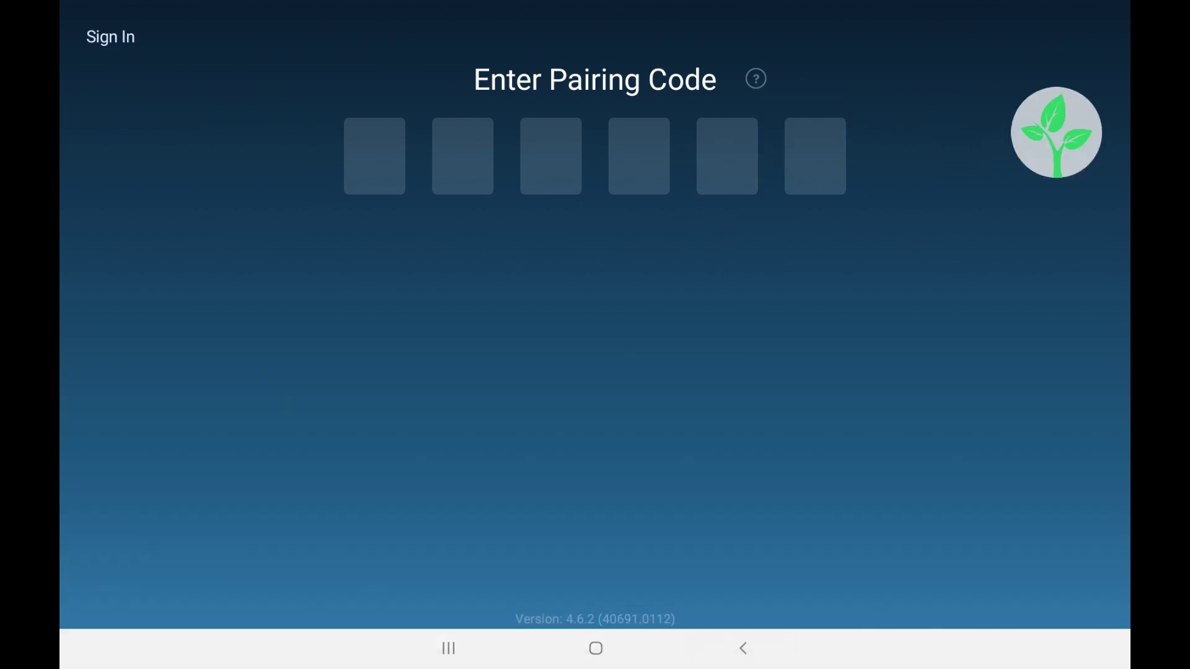
click(742, 648)
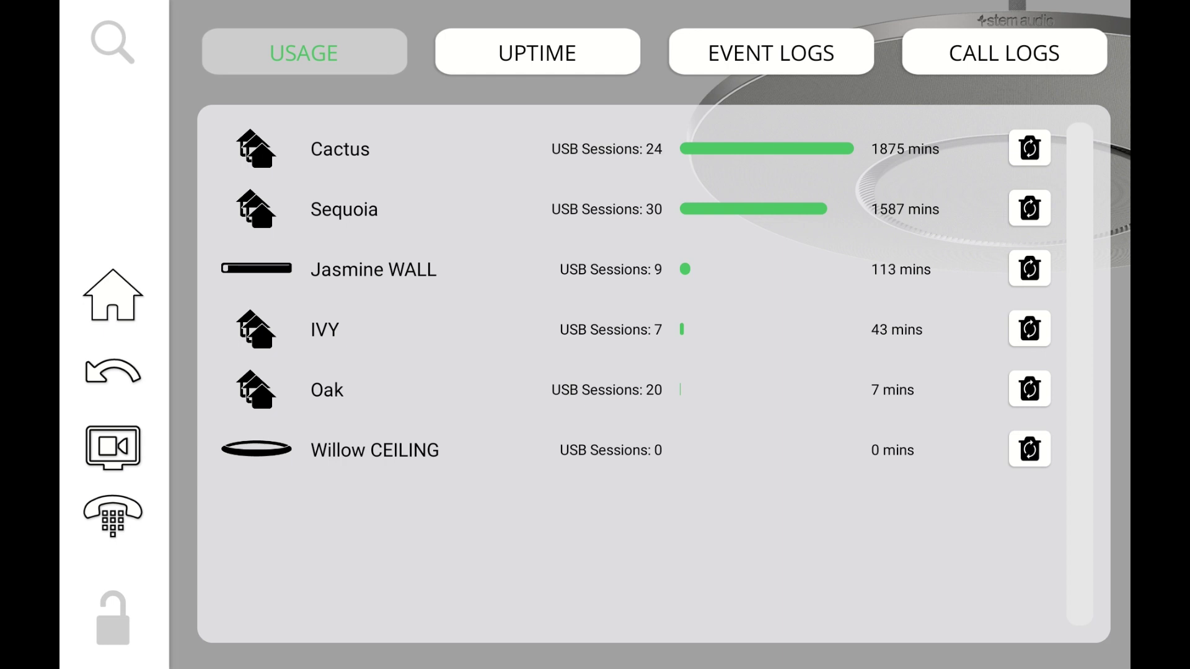
Review device uptime down to Ivy at 87 mins, then switch to the event logs.
click(537, 52)
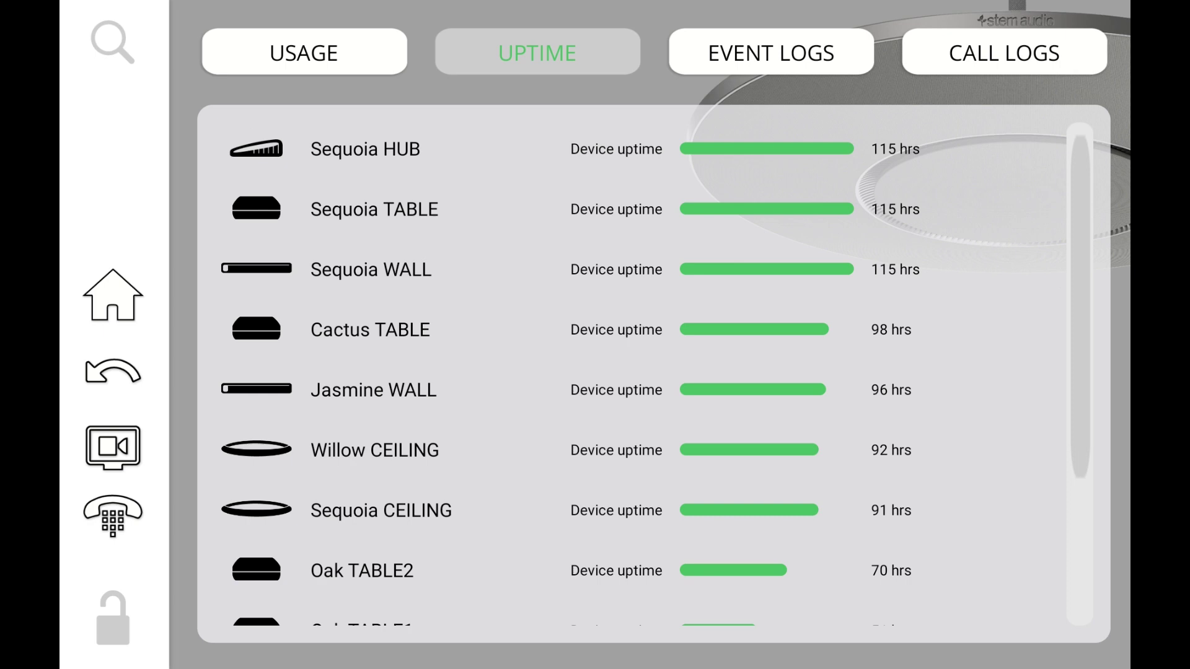
scroll(655, 372, down, 3)
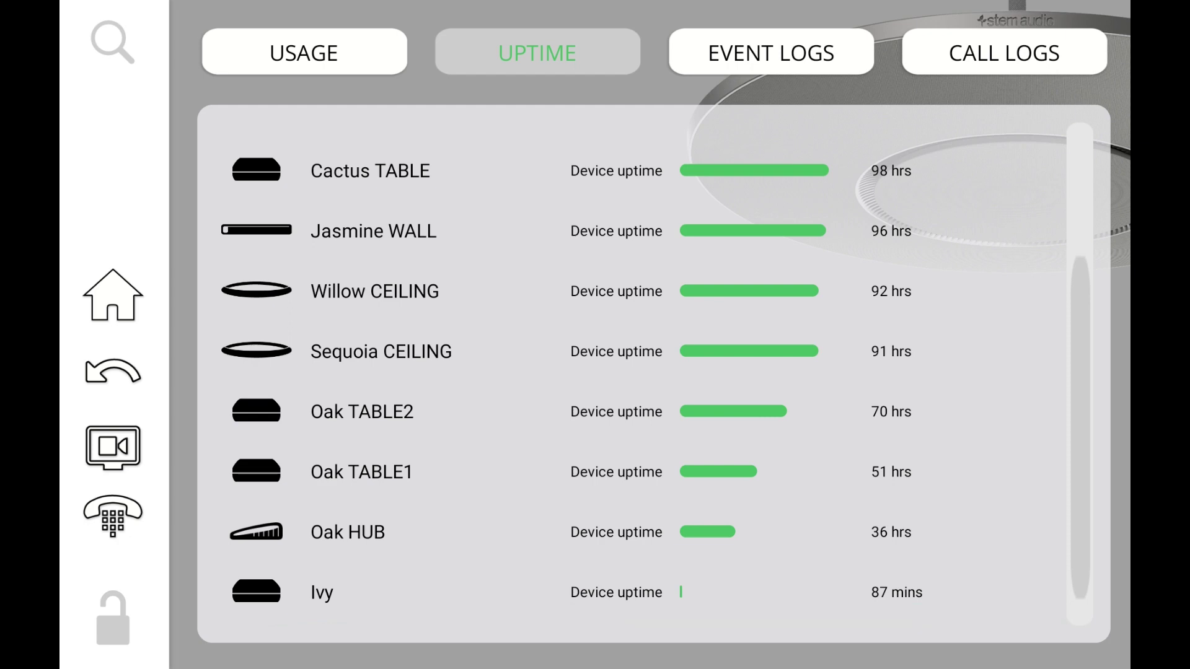
click(771, 53)
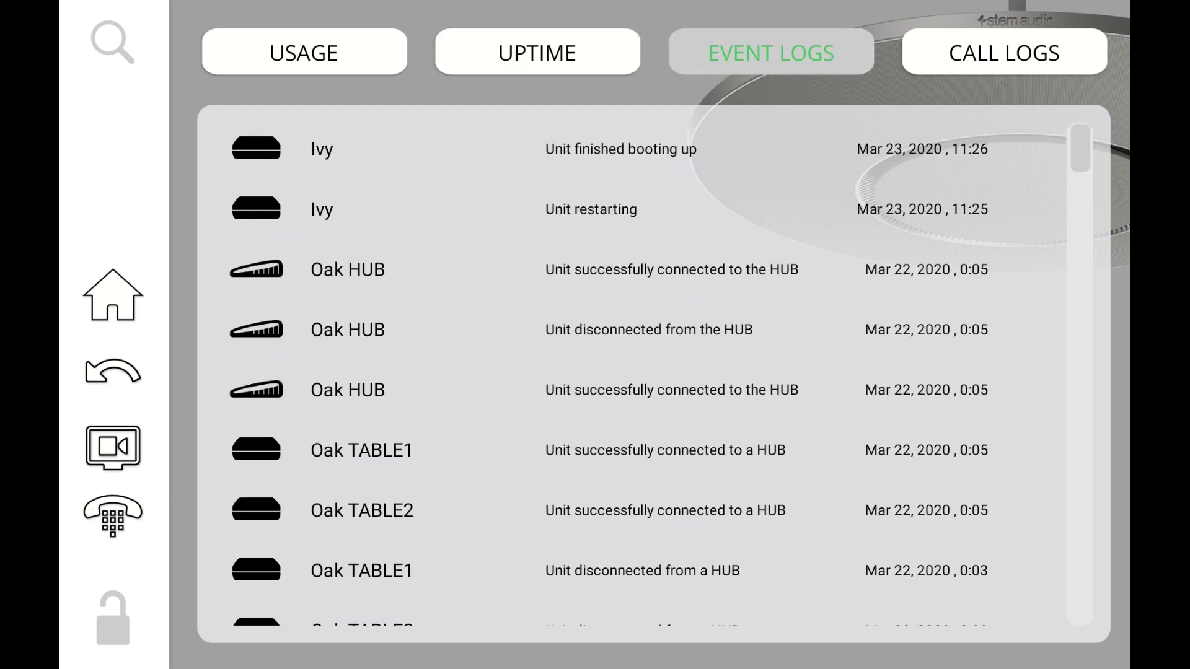
scroll(660, 376, down, 3)
scroll(659, 375, down, 5)
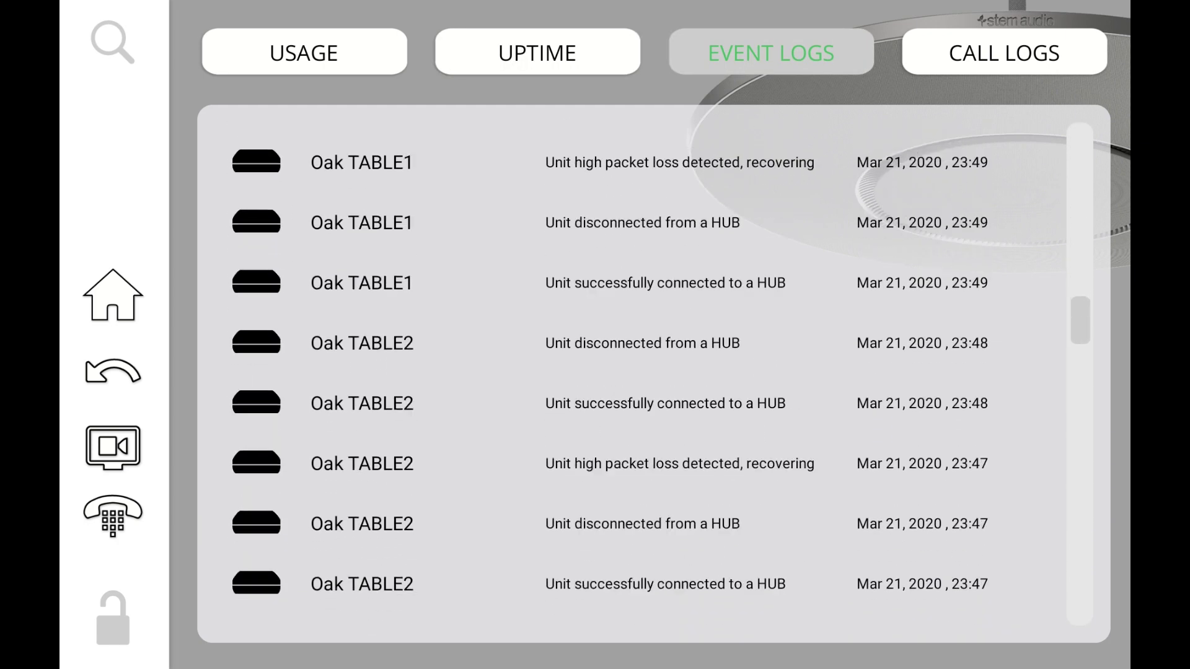
scroll(659, 374, down, 3)
scroll(660, 375, down, 3)
scroll(659, 375, down, 3)
scroll(659, 375, down, 3)
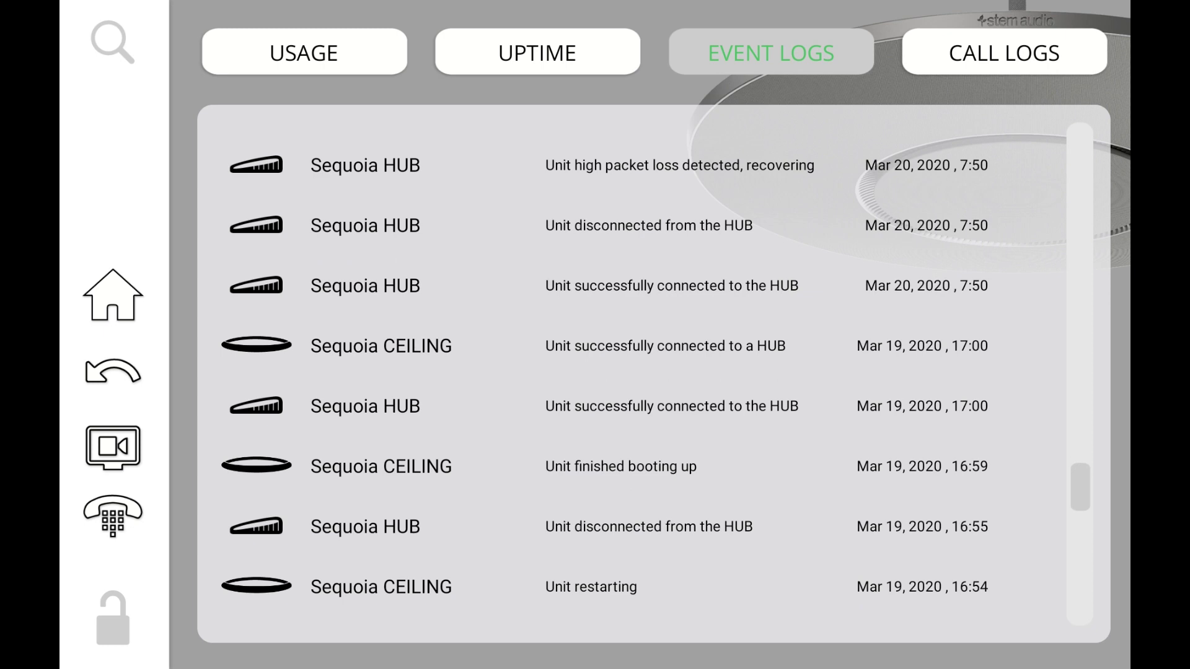
scroll(659, 375, down, 3)
Show the call logs with Ivy's single outgoing call.
click(1005, 53)
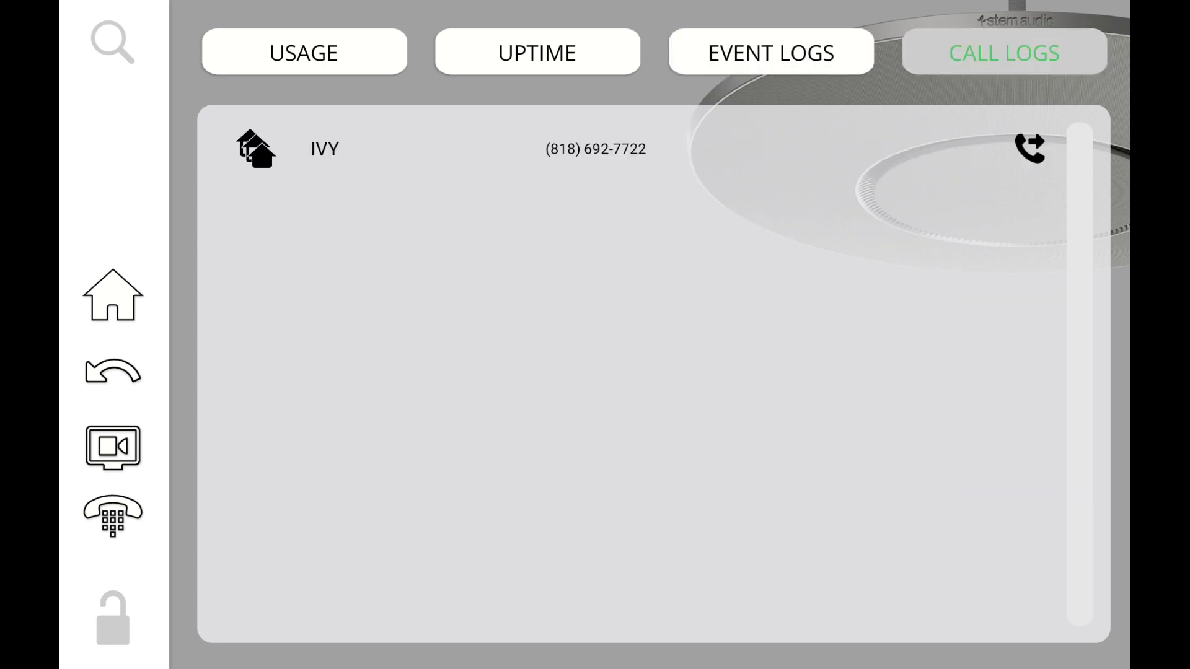